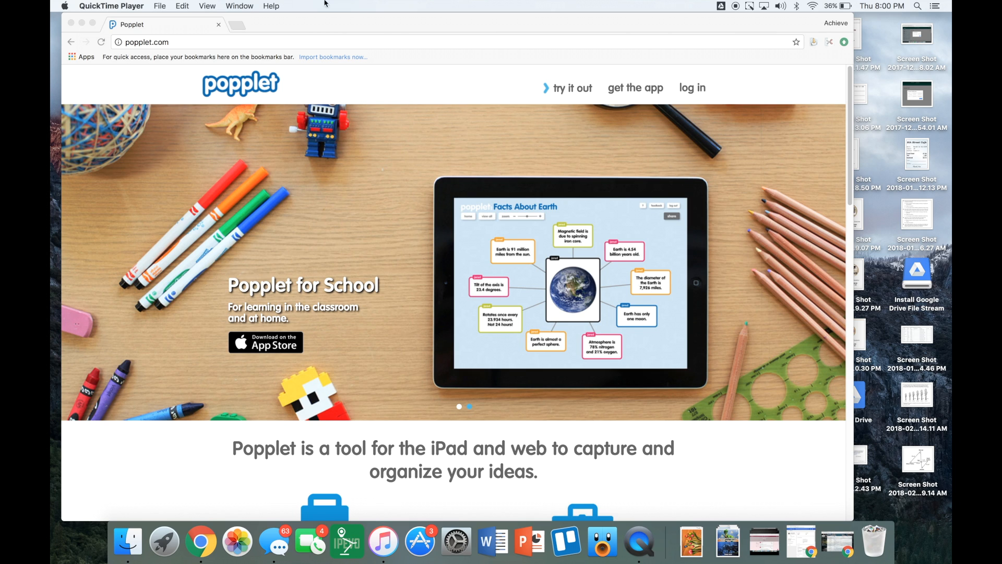
Log in to Popplet with the account e-mail and password to reach the popplets dashboard.
click(712, 88)
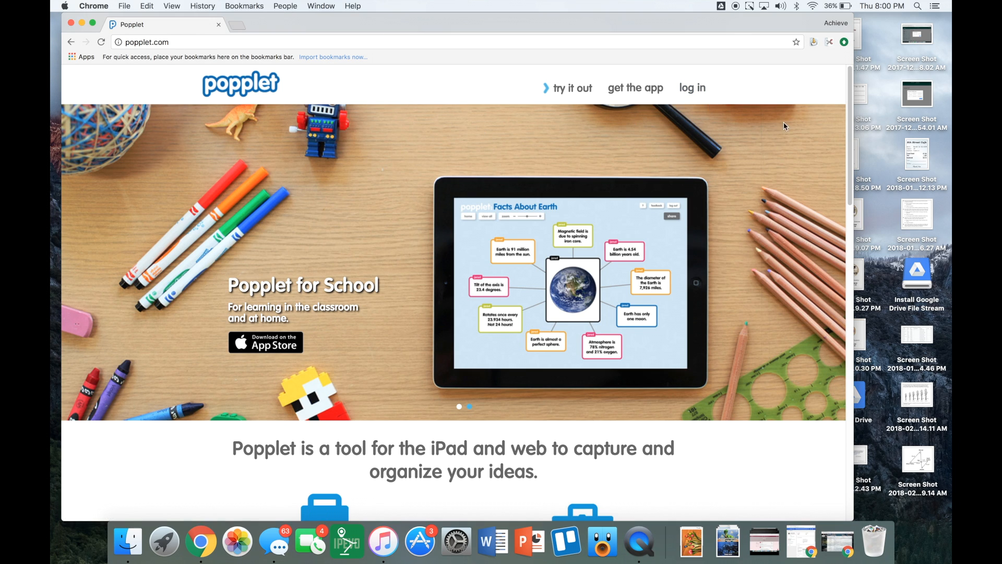
click(693, 89)
key(Tab)
key(Return)
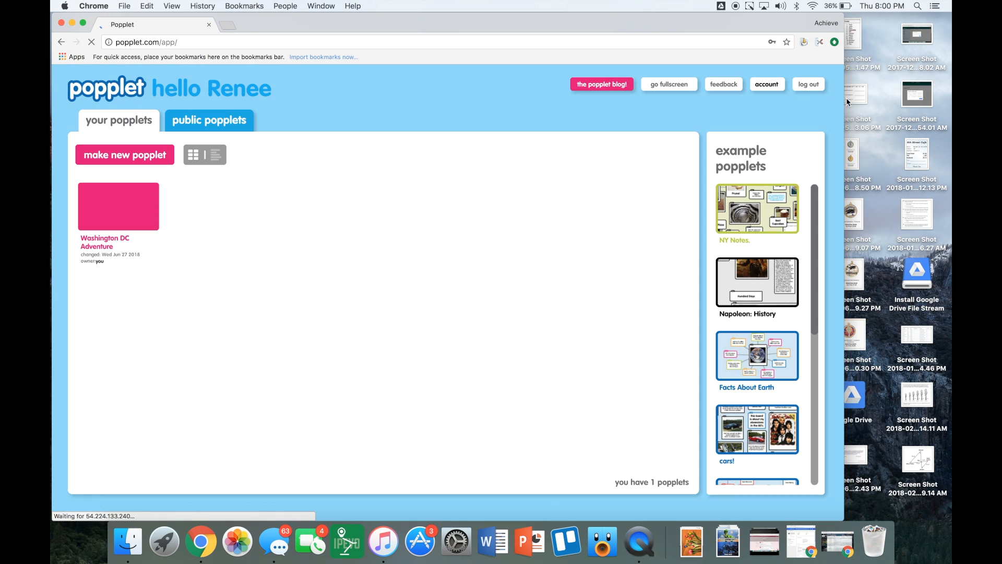
Open a new browser tab and pull it out into its own separate window.
click(231, 25)
drag(231, 25, 609, 26)
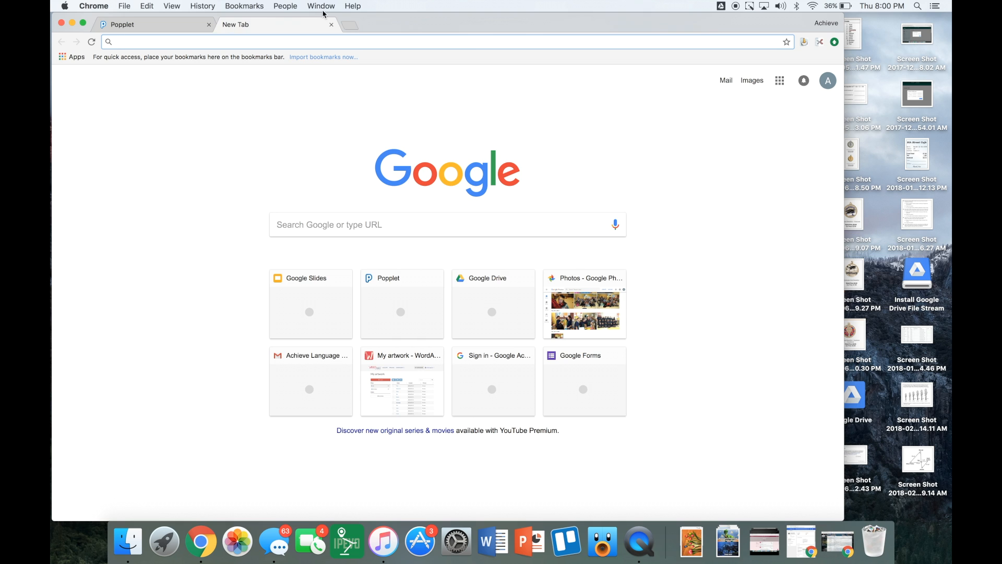
drag(290, 22, 376, 172)
drag(470, 166, 523, 14)
Open the Washington DC Adventure popplet in the Popplet window.
click(89, 459)
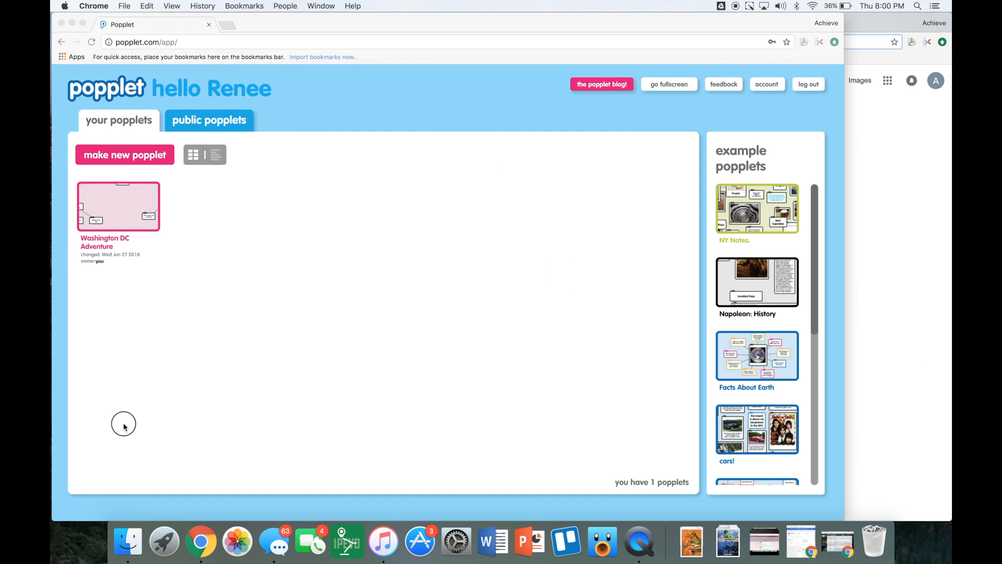
click(121, 223)
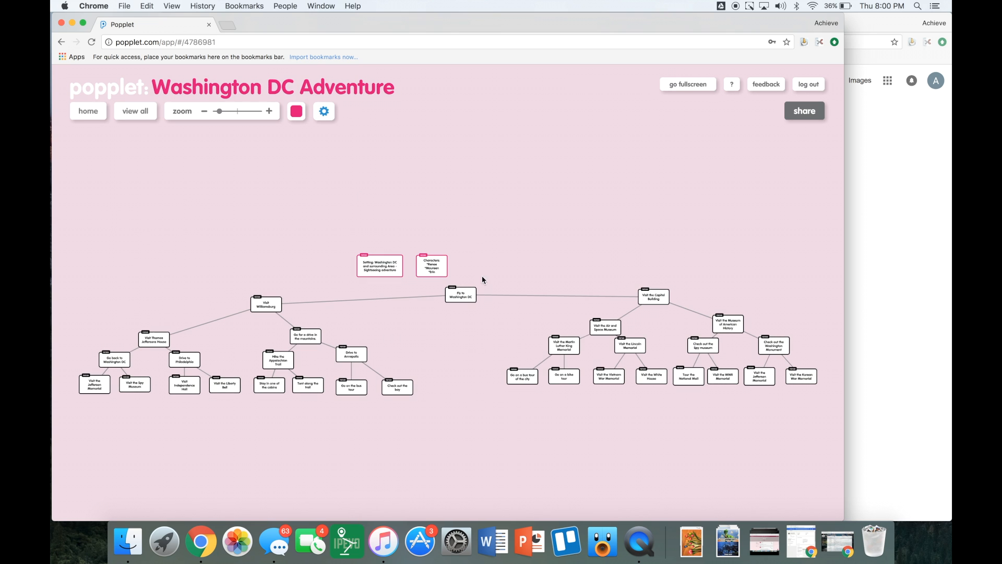
click(929, 290)
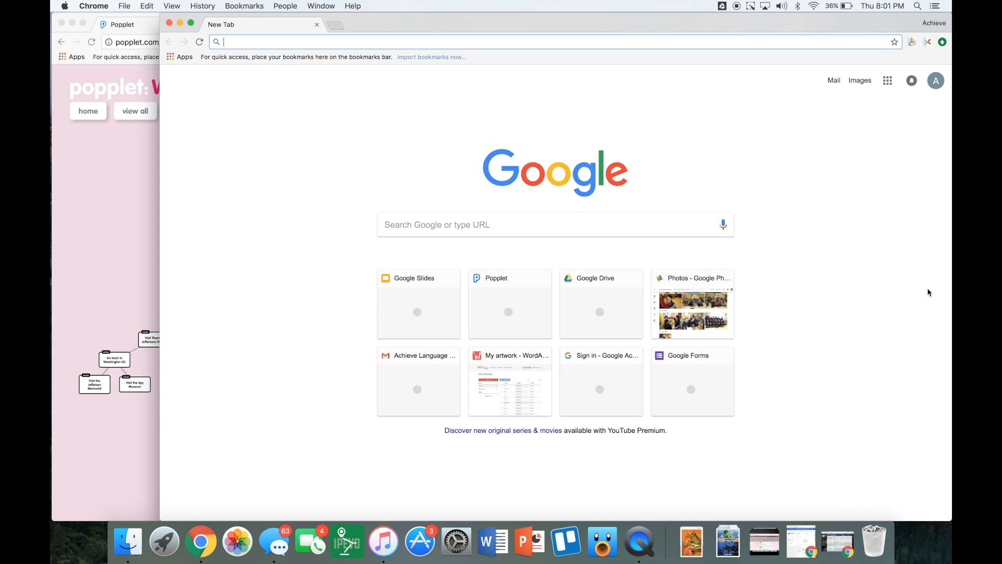
Arrange the Popplet map and blank browser window side by side, zooming the map in.
drag(159, 208, 574, 249)
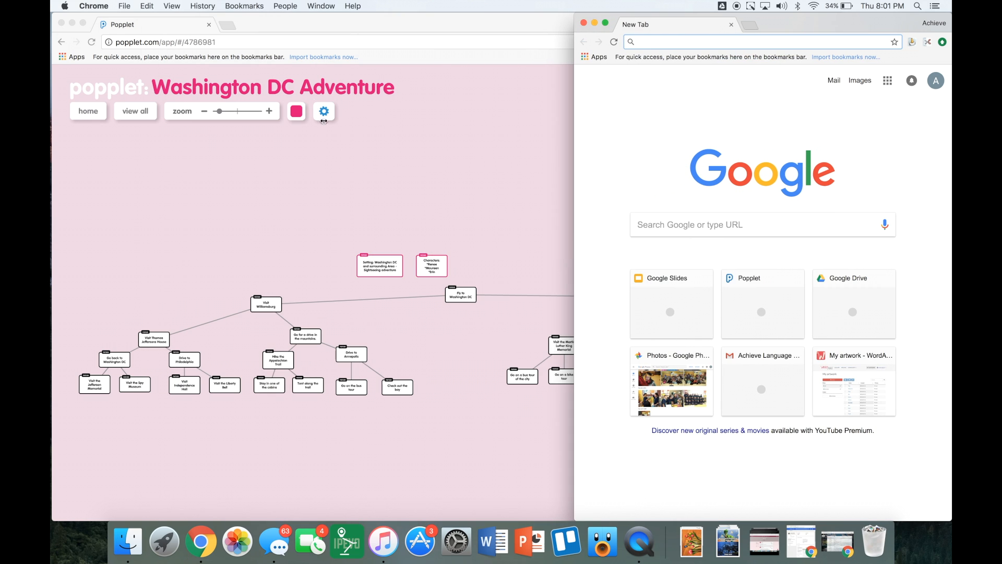
click(369, 32)
drag(843, 225, 536, 242)
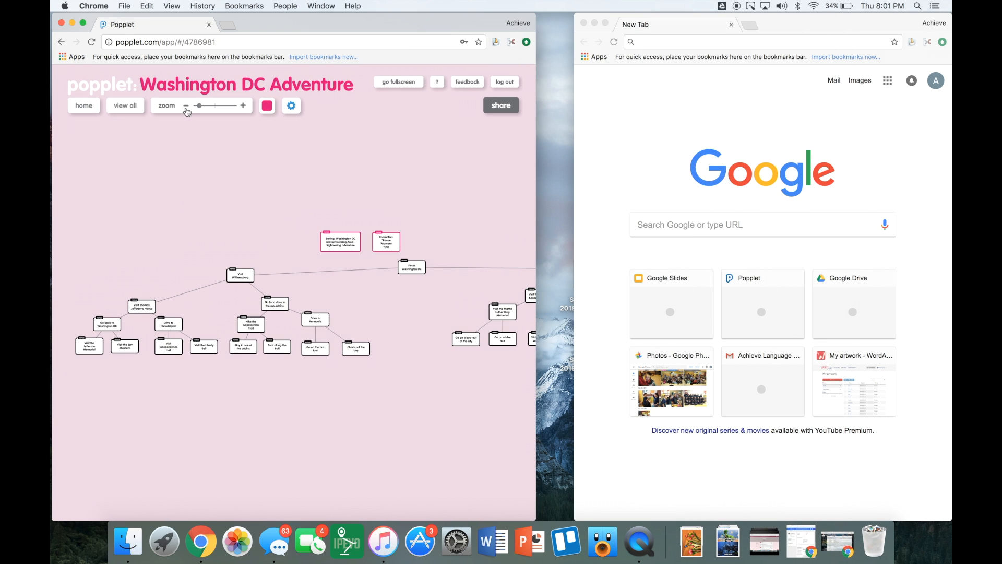
drag(200, 106, 207, 108)
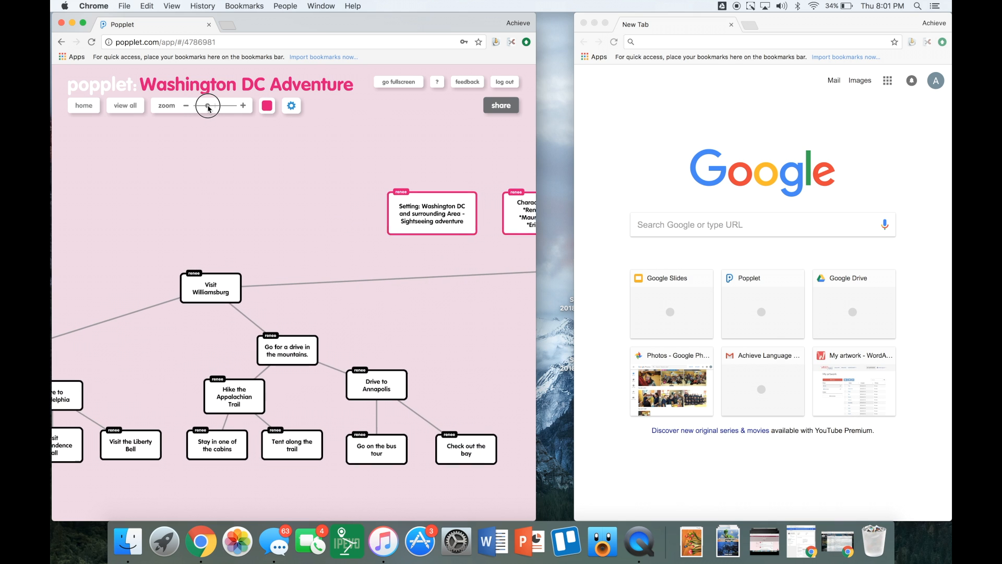
click(668, 126)
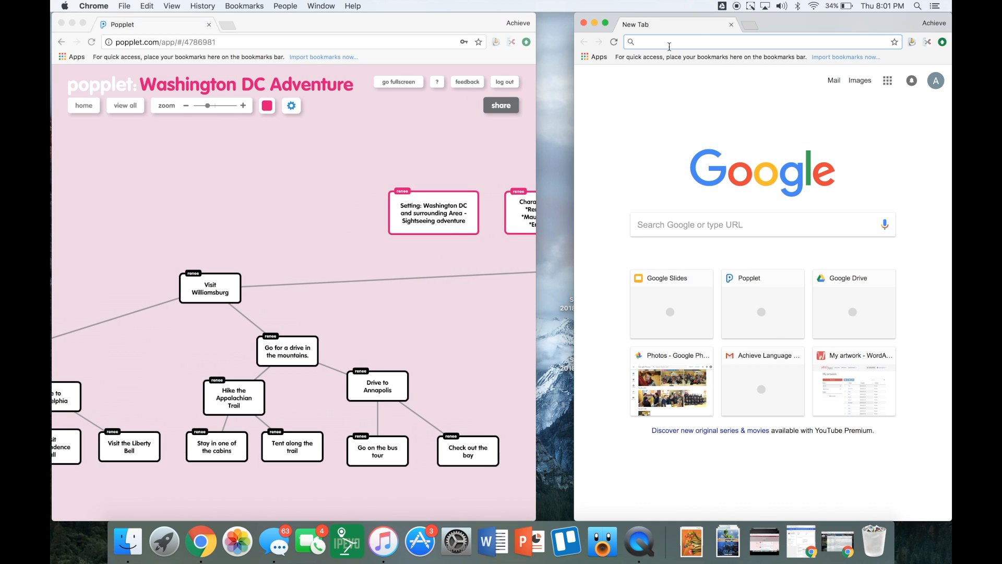
drag(576, 74, 527, 77)
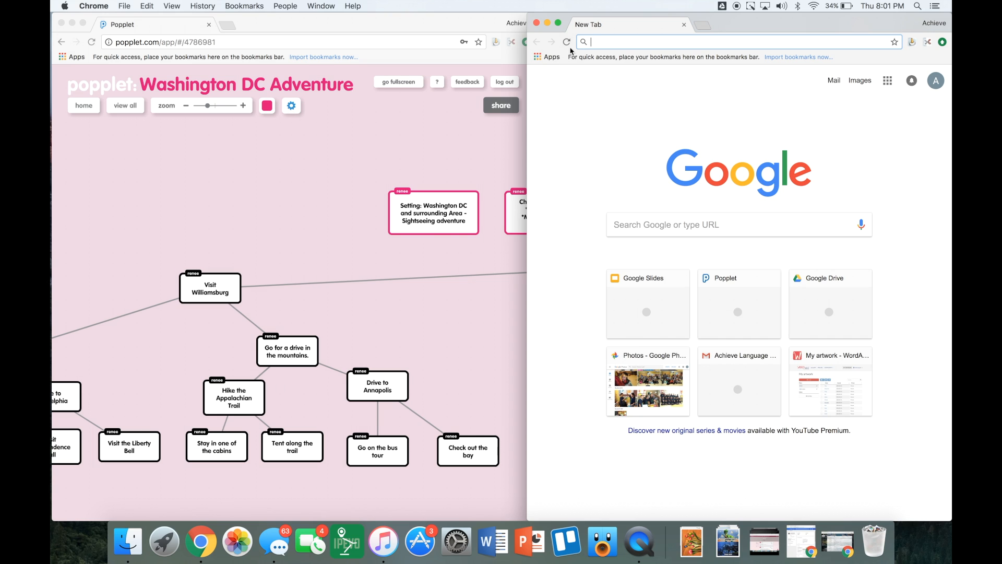
Open Google Drive from Chrome's apps and create a new Google Slides presentation.
click(553, 57)
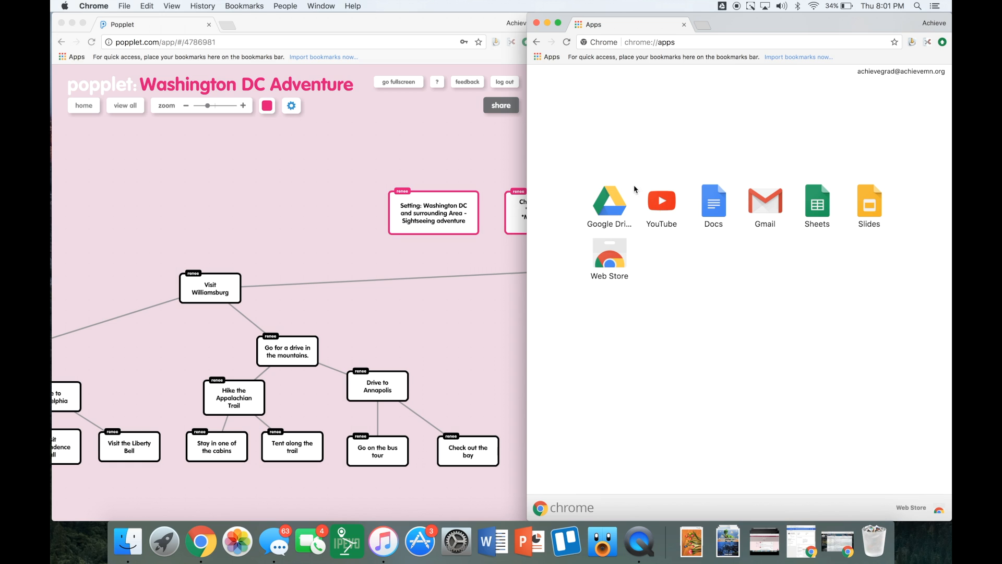
click(612, 209)
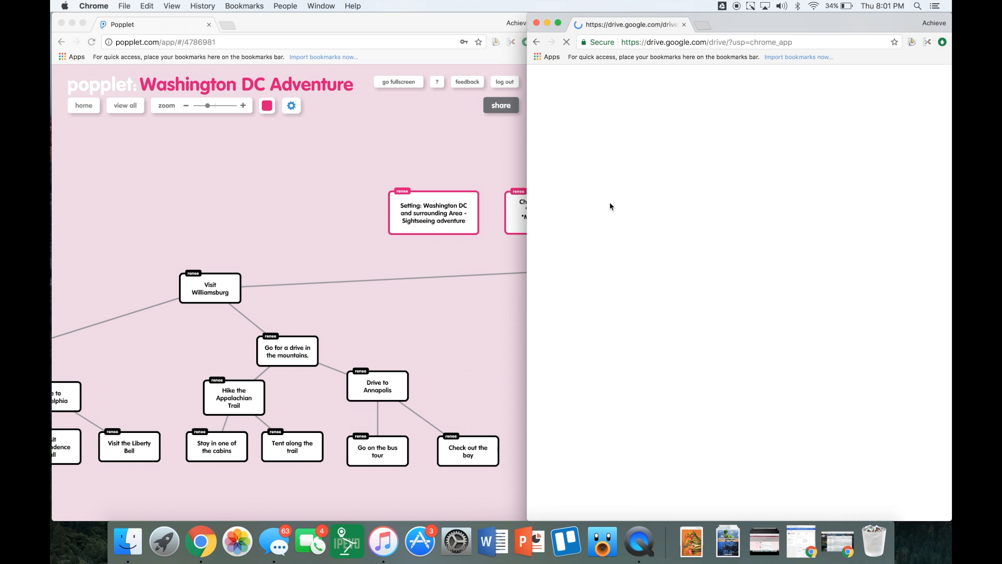
click(656, 43)
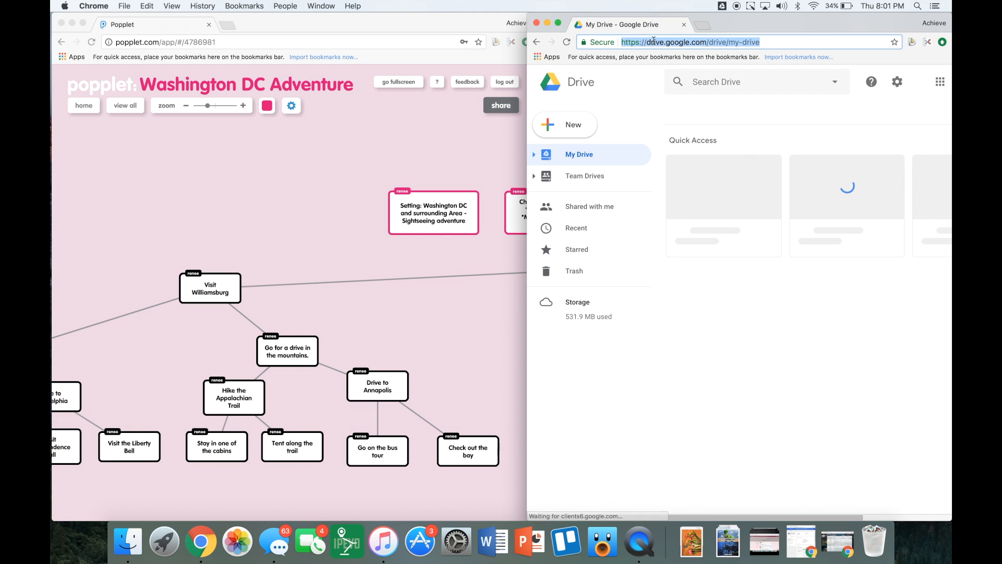
click(572, 134)
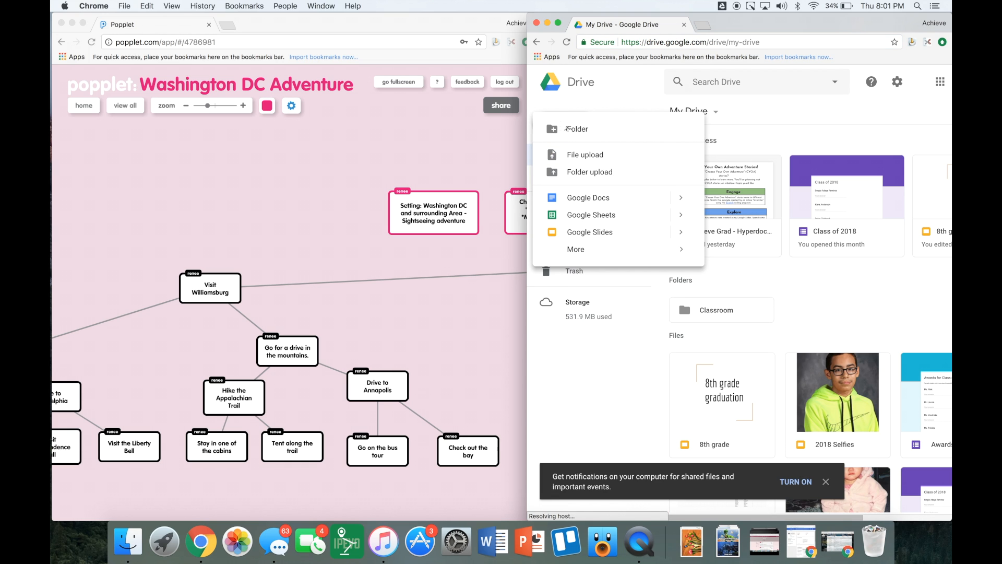
click(583, 232)
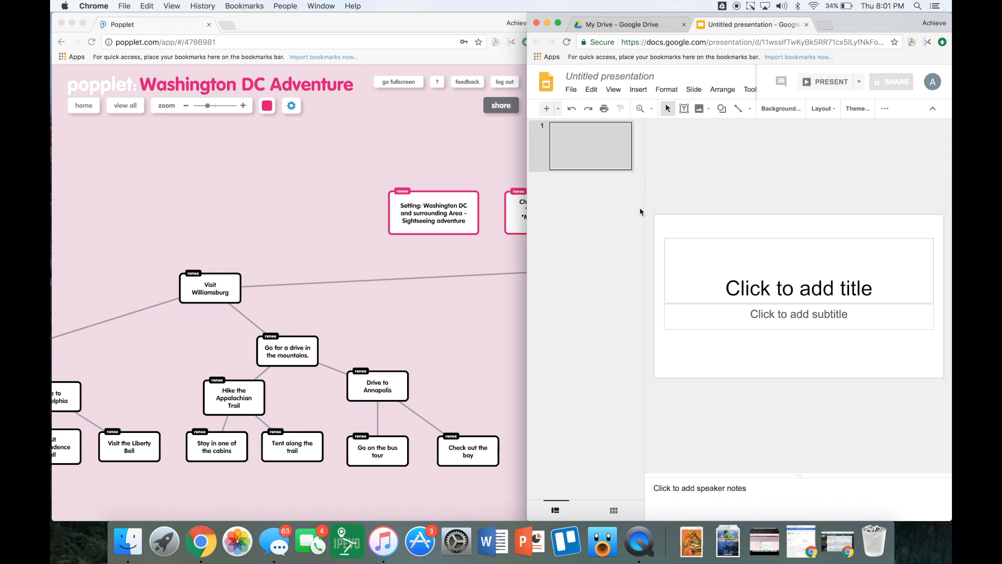
Rename the presentation 'Washington DC Adventure - Choose Your Own Adventure Story' and dismiss the theme choices.
click(593, 76)
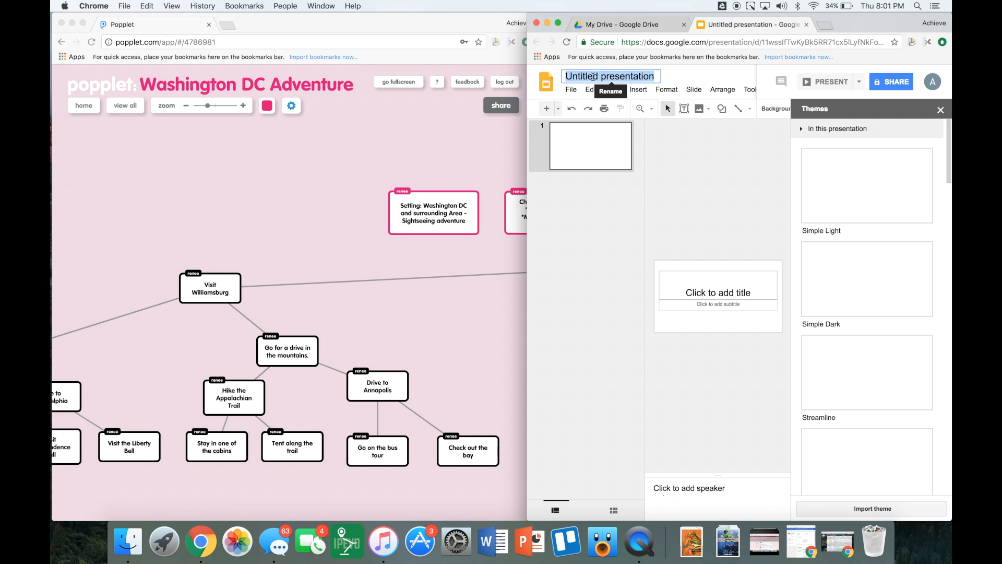
text(Washington DC)
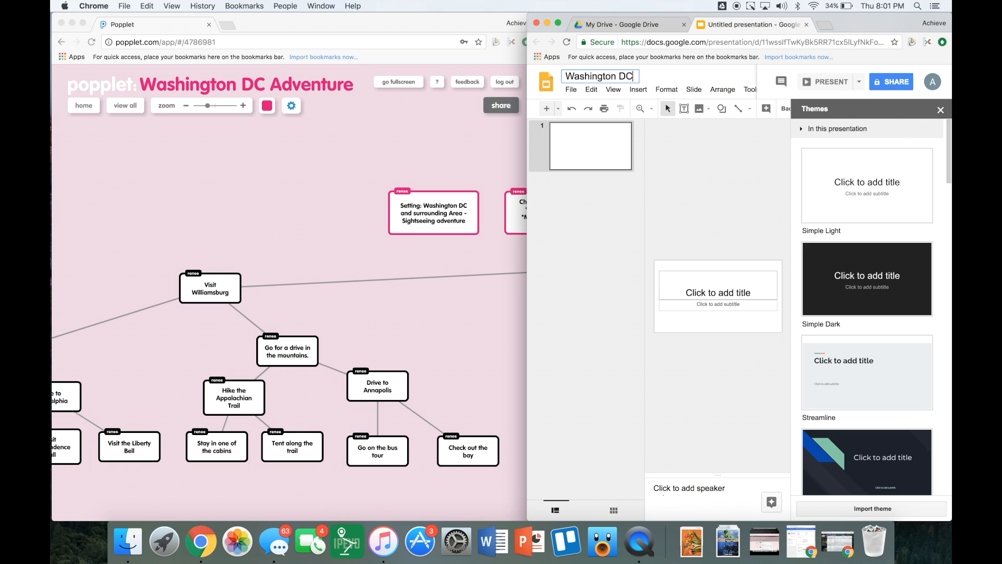
text( Adventure - Choose Your Own Adventure Story)
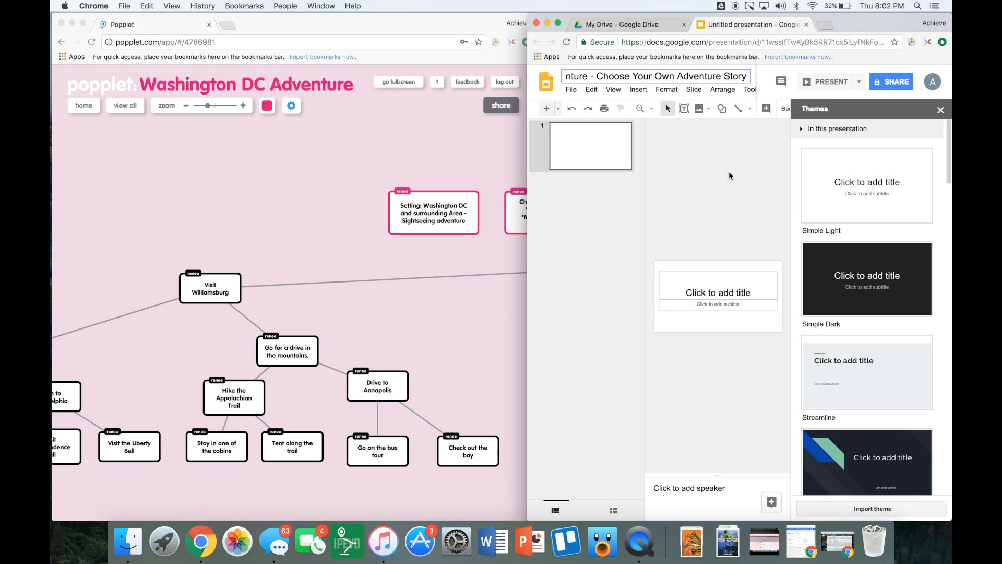
click(729, 171)
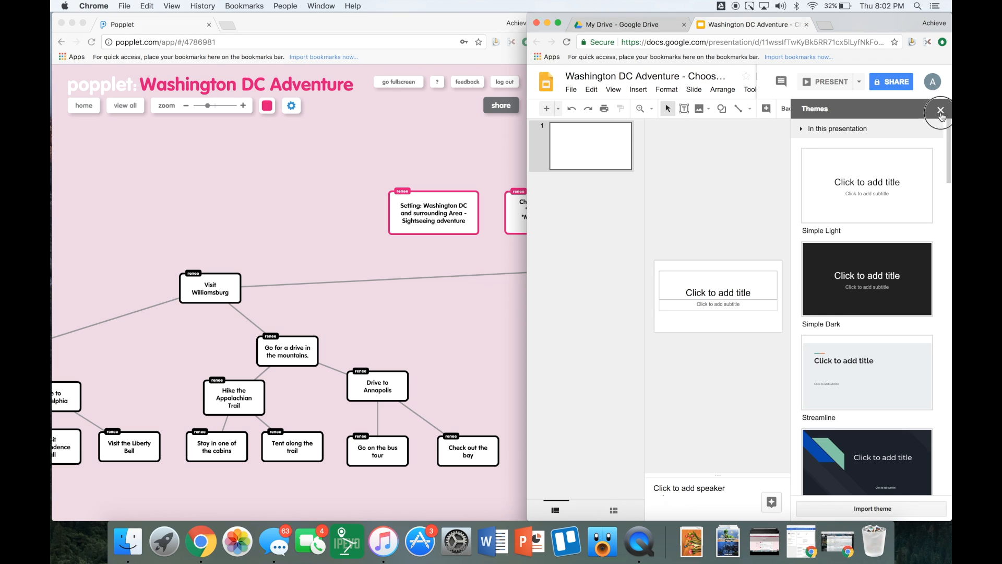
click(940, 109)
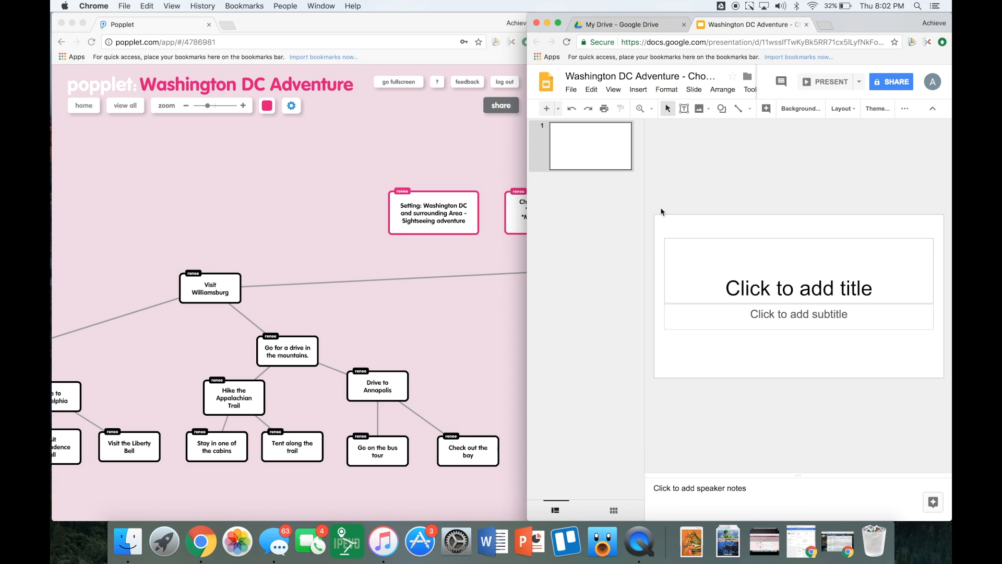
Title slide 1 'Washington DC Adventure' with subtitle 'A Choose Your Own Adventure Story with The Schley Sisters'.
click(788, 290)
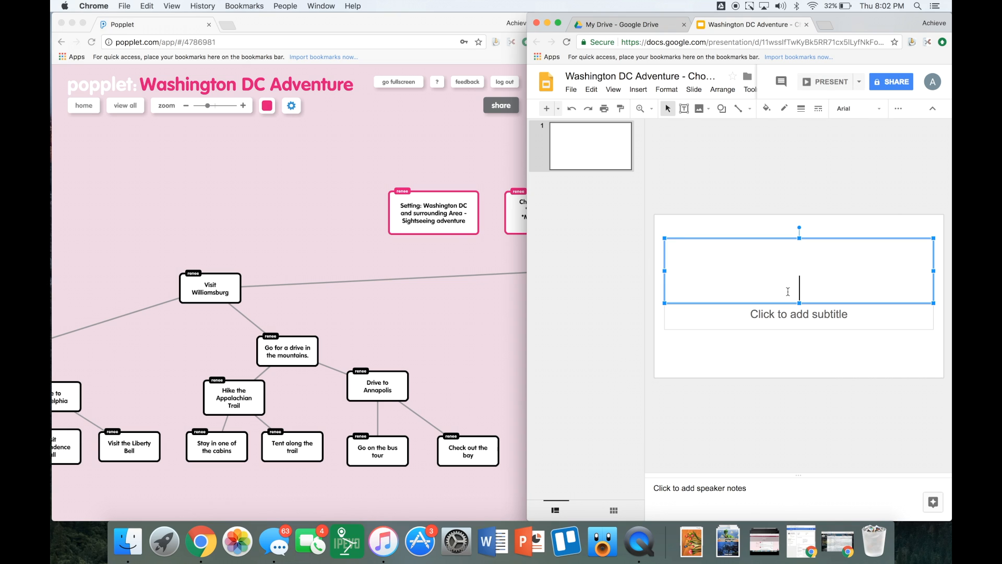
text(Washington DC Adventure)
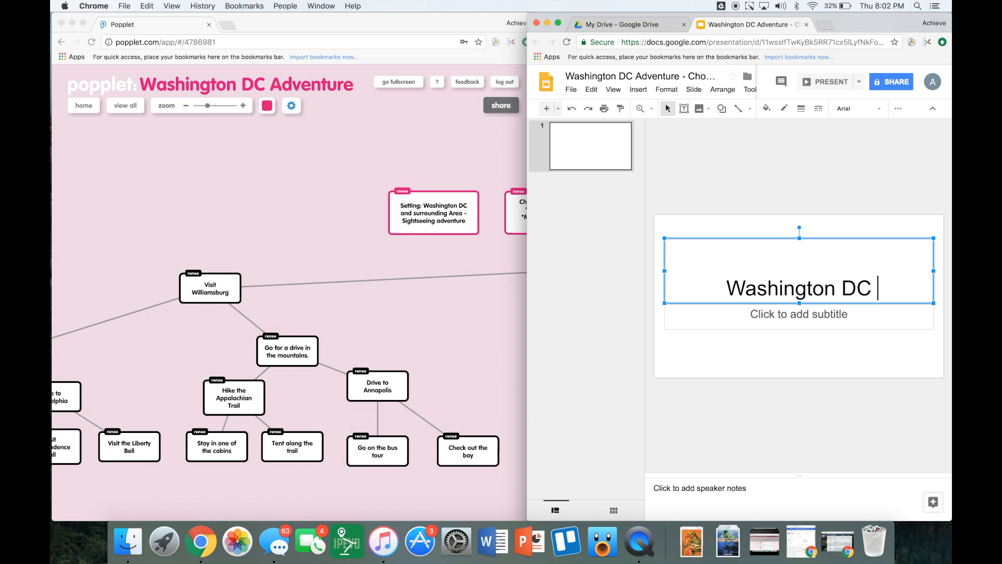
click(799, 314)
text(With the Schley)
key(BackSpace)
key(BackSpace)
key(BackSpace)
key(BackSpace)
key(BackSpace)
key(BackSpace)
key(BackSpace)
key(BackSpace)
key(BackSpace)
key(BackSpace)
key(BackSpace)
key(BackSpace)
key(BackSpace)
key(BackSpace)
key(BackSpace)
text(A Choose Your Own Adventure Story with The Schley Sisters)
key(Escape)
key(Escape)
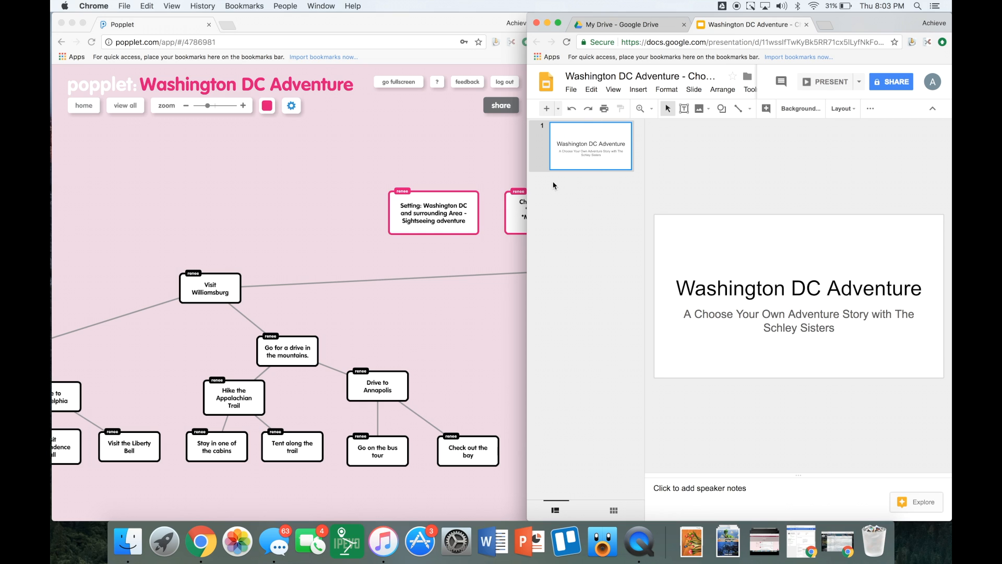
Check the Popplet map, then add slide 2 titled 'Fly to Washington DC'.
click(461, 240)
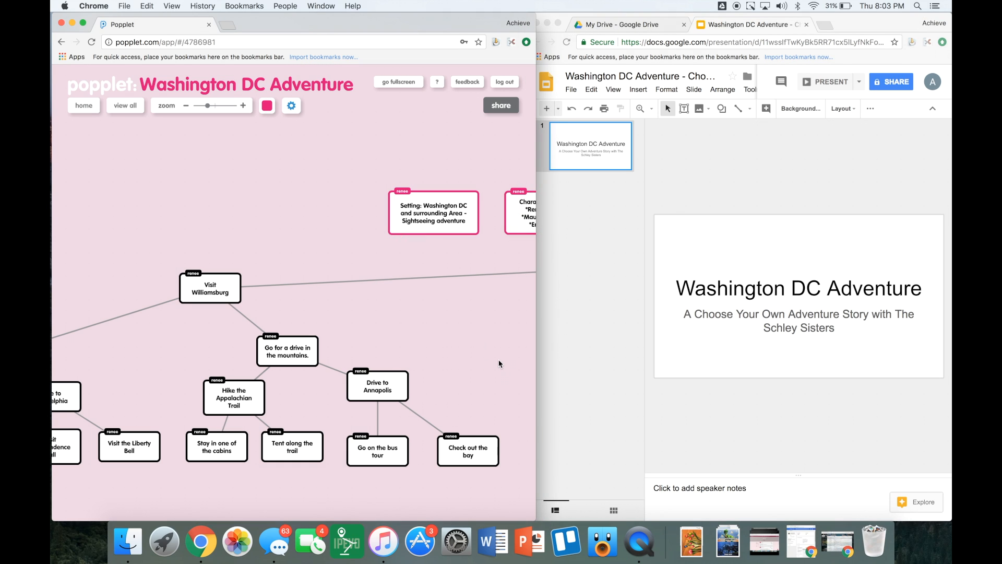
scroll(303, 219, right, 5)
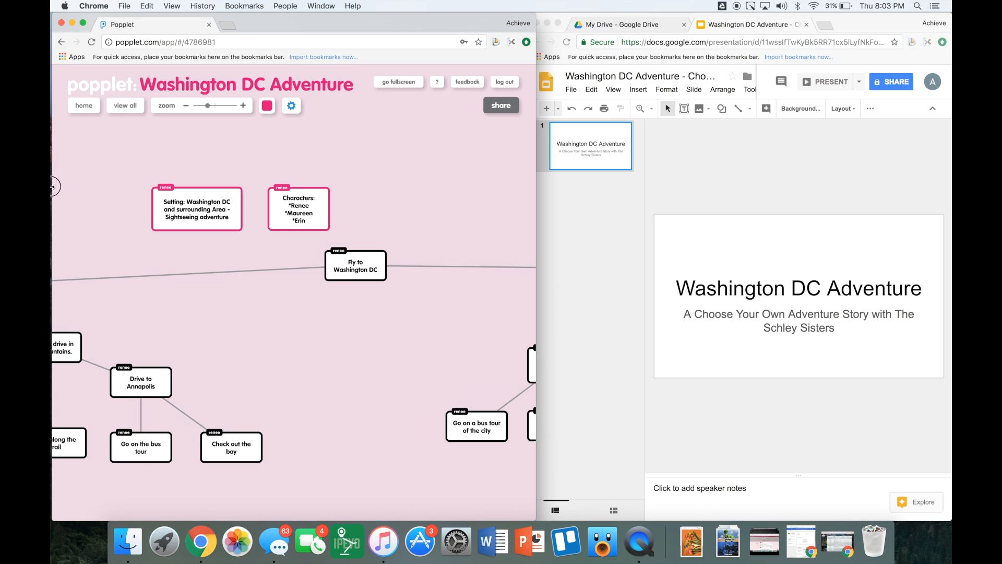
click(624, 274)
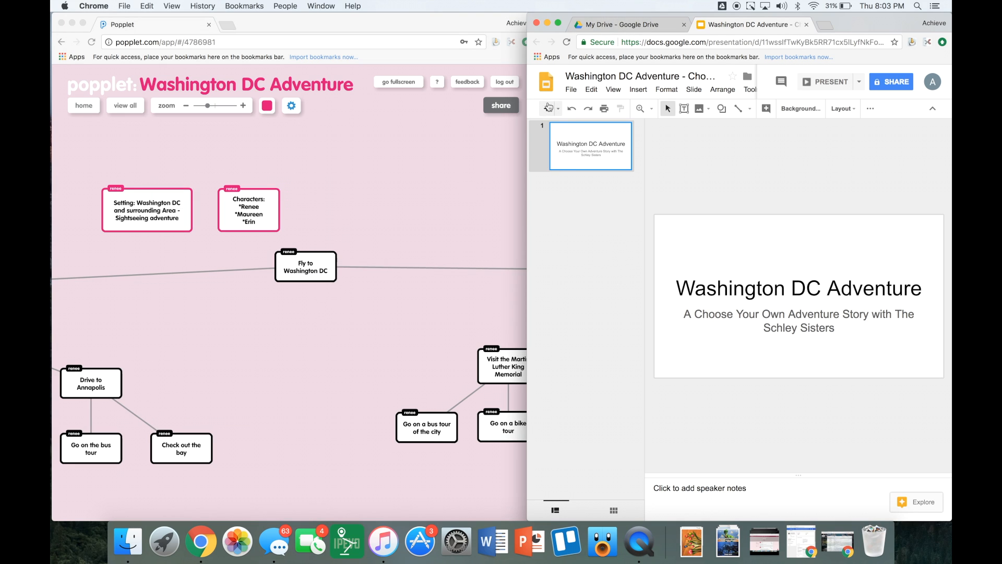
click(547, 109)
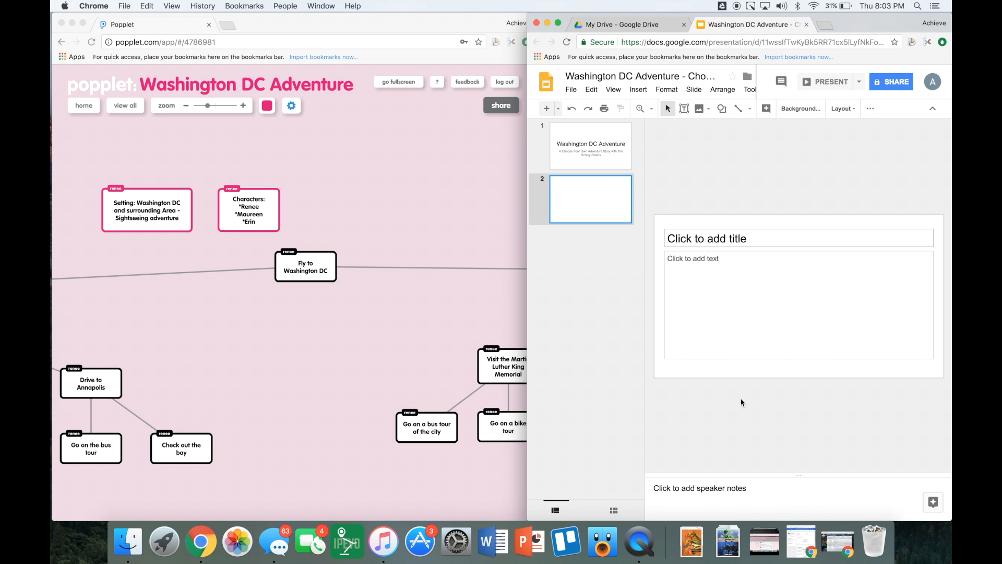
click(737, 240)
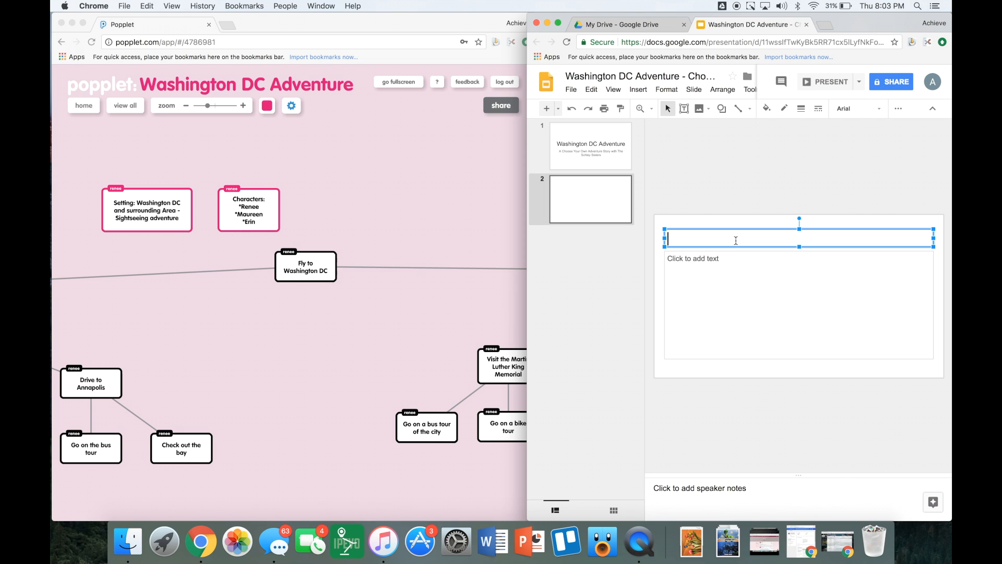
text(Fly to Washington DC)
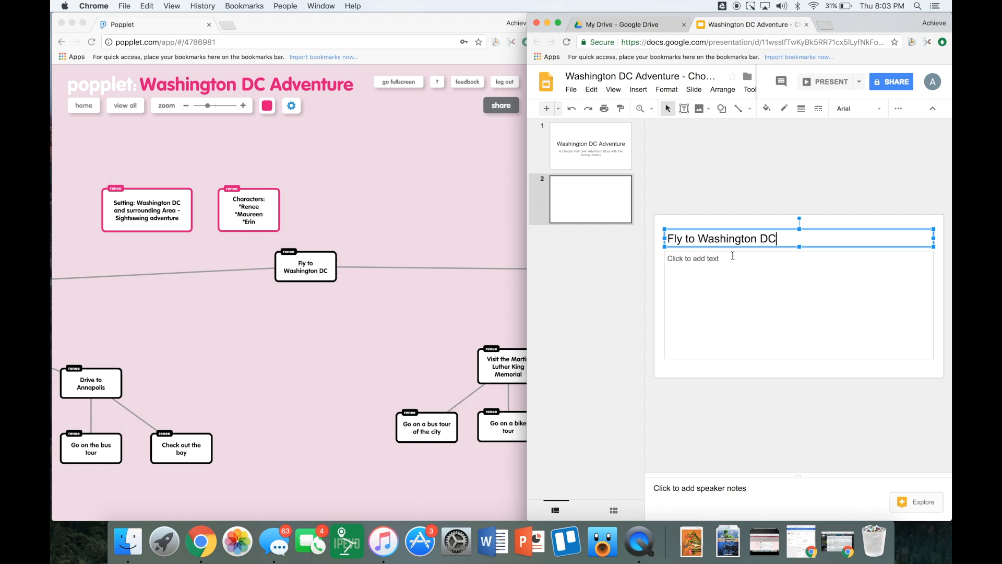
Type the story paragraph on slide 2, highlighting 'Capitol Building' and 'Colonial Williamsburg' choices.
click(723, 289)
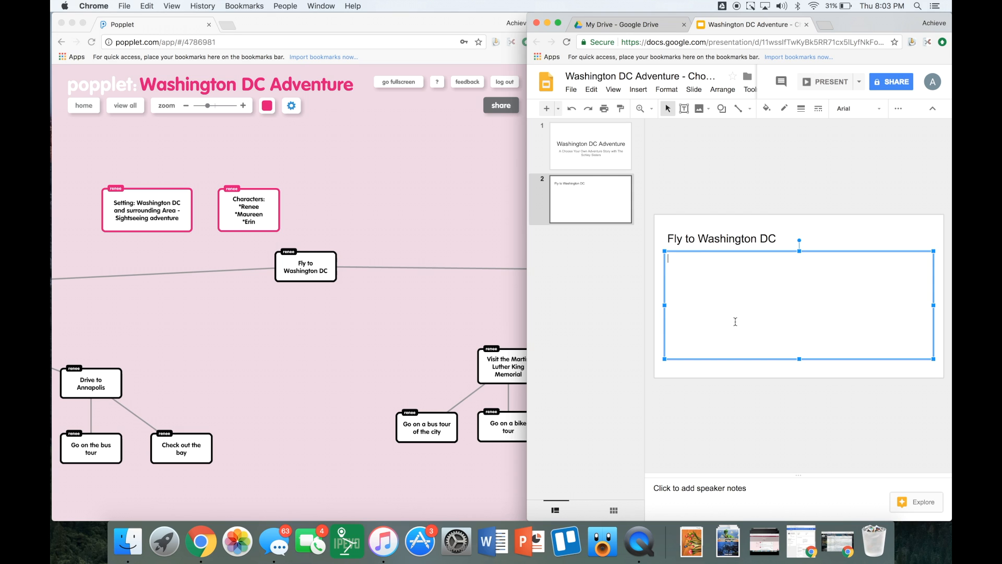
text(Renee woke up at 6 am Saturday morning to her alarm. She hadn't slept very much the night before because she was so excited. She quickly showered and gathered the rest of her things into her suitcase before Ms. Flink gave her a ride to the airport. She met Maureen and Erin waiting at the gate for the plane to Washington DC. They finally took off and went landed in DC around 4pm. They immediately went to pick up their rental car. Once they were in the car, they spread the map open in front of them and asked the important question… Are we going to the Capitol Building or are we going to go to Colonial Williamsburg?)
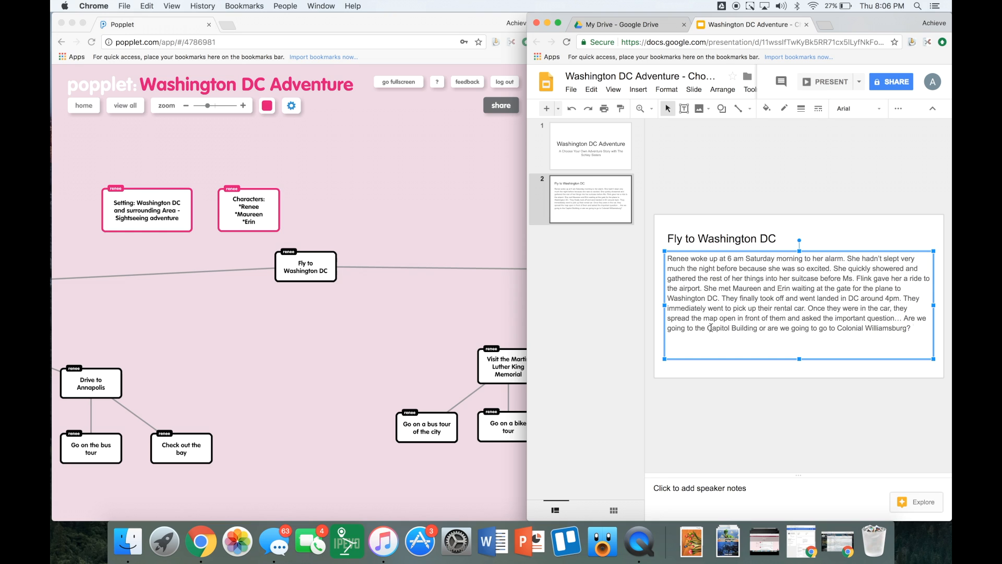
drag(708, 328, 761, 330)
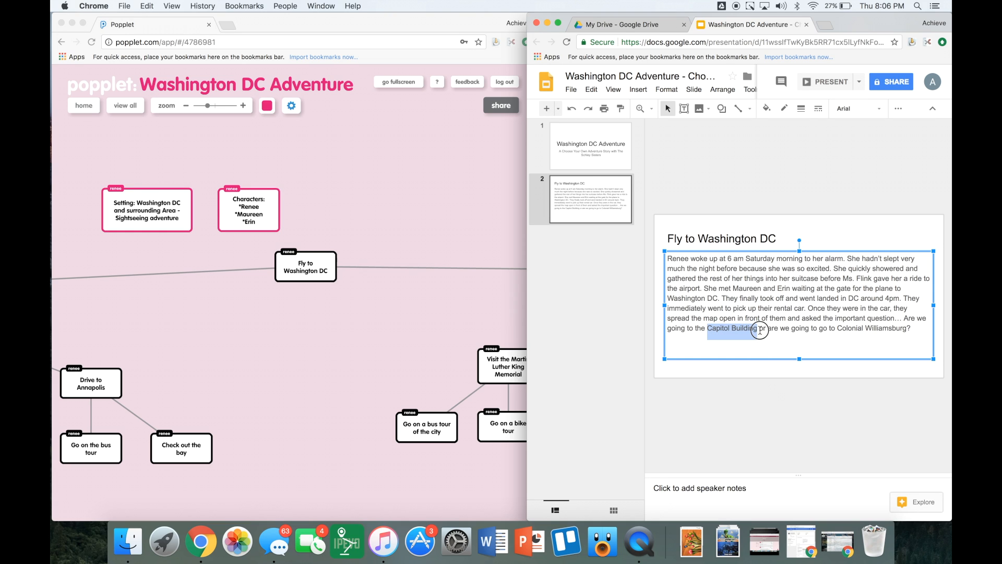
drag(839, 327, 889, 328)
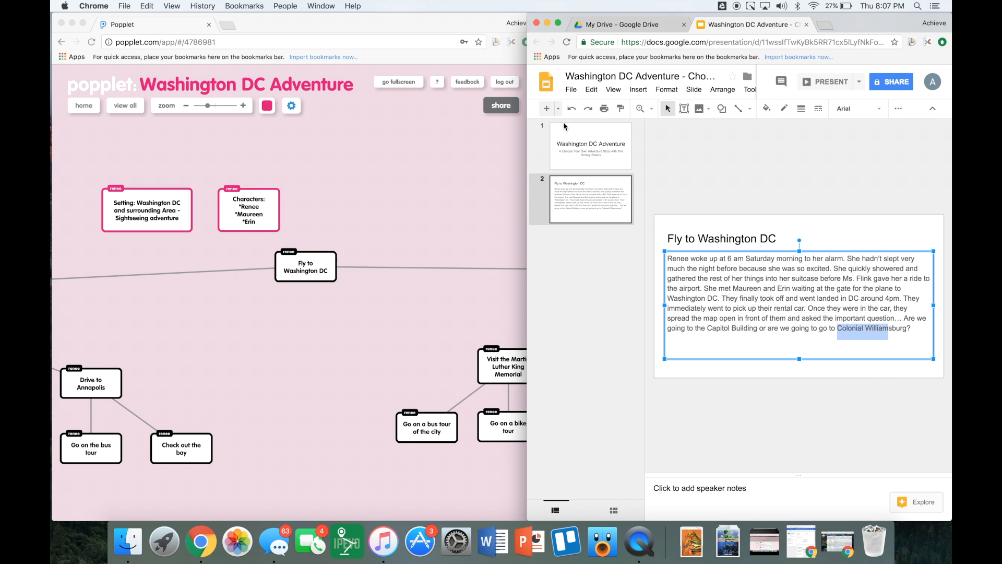
click(613, 205)
click(547, 108)
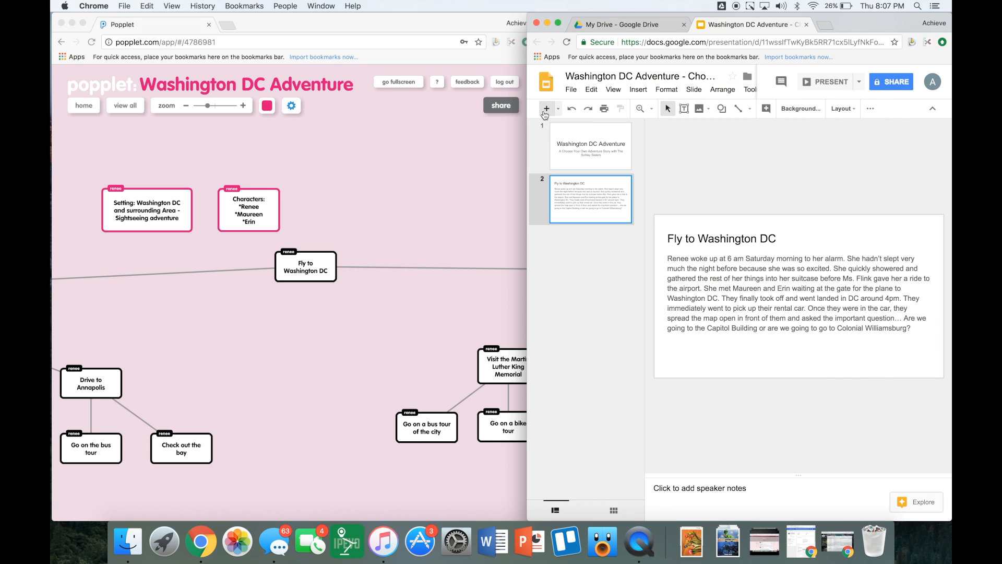
Title slide 3 'You Chose to visit Colonial Williamsburg!' and add a blank fourth slide.
click(684, 241)
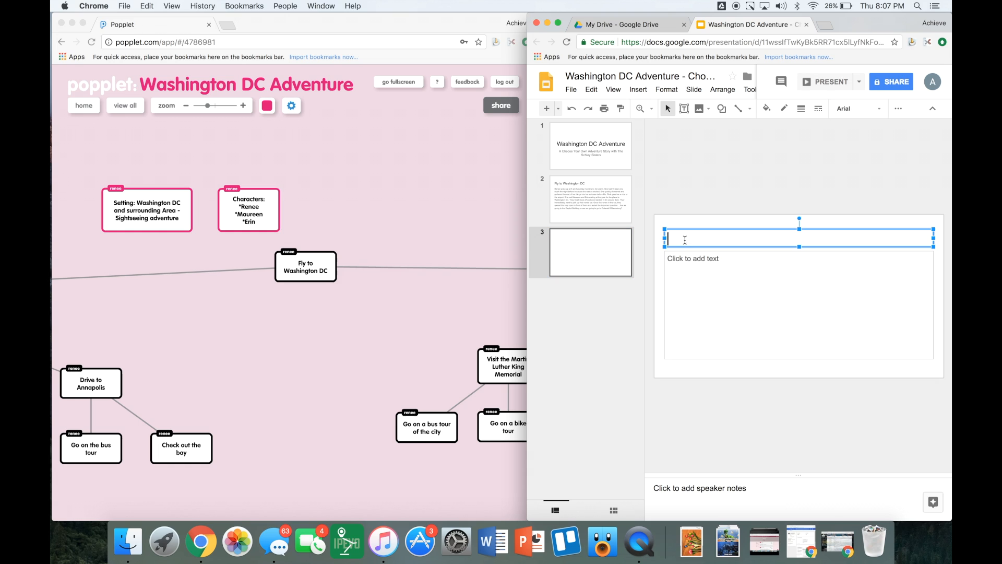
text(Colonial)
key(BackSpace)
key(BackSpace)
key(BackSpace)
key(BackSpace)
key(BackSpace)
key(BackSpace)
key(BackSpace)
key(BackSpace)
key(BackSpace)
text(You Chose to visit)
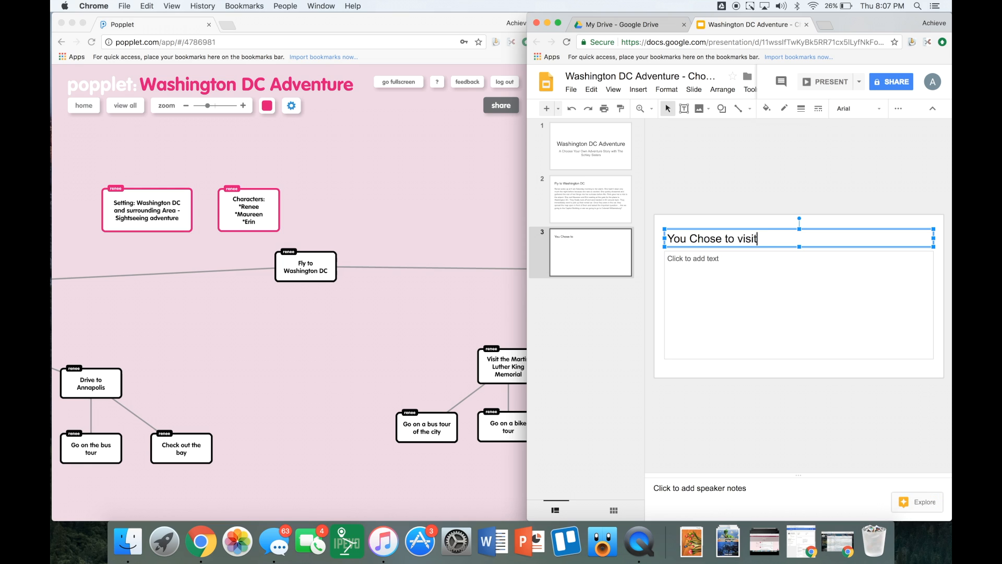
text( Colonial Williamsburg!)
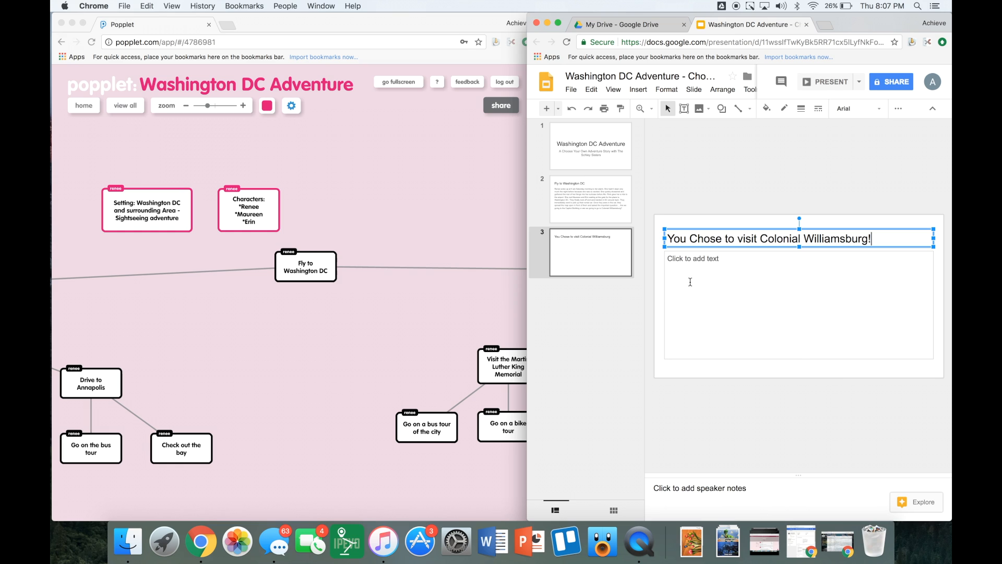
click(691, 282)
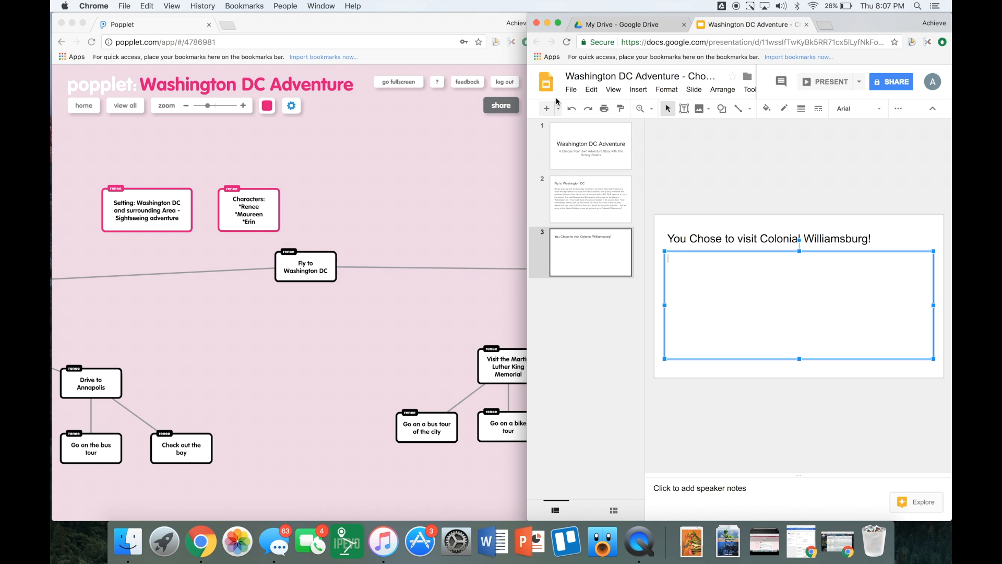
click(547, 108)
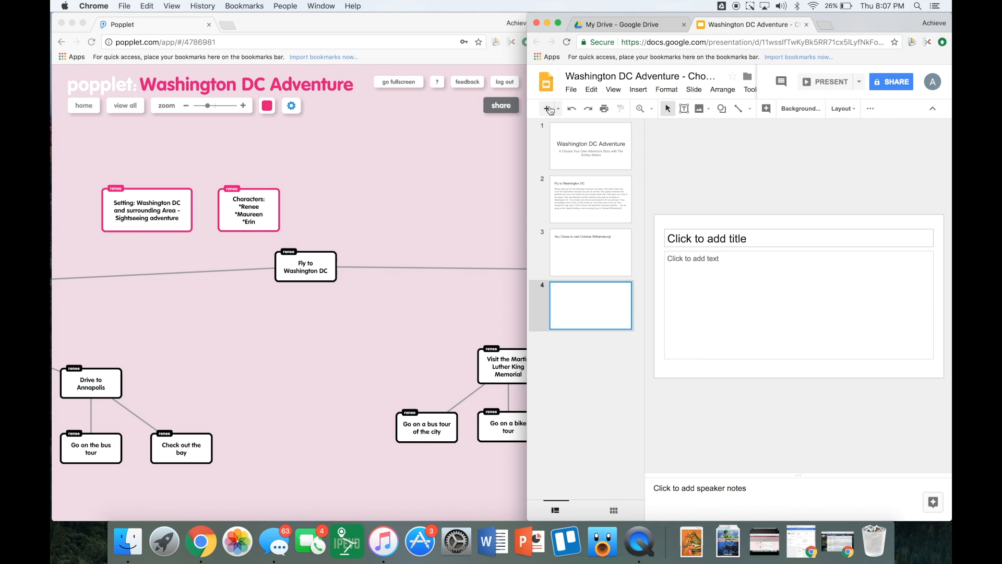
Type the slide 4 title 'You chose to visit the Capitol Building', fixing a typo.
click(725, 241)
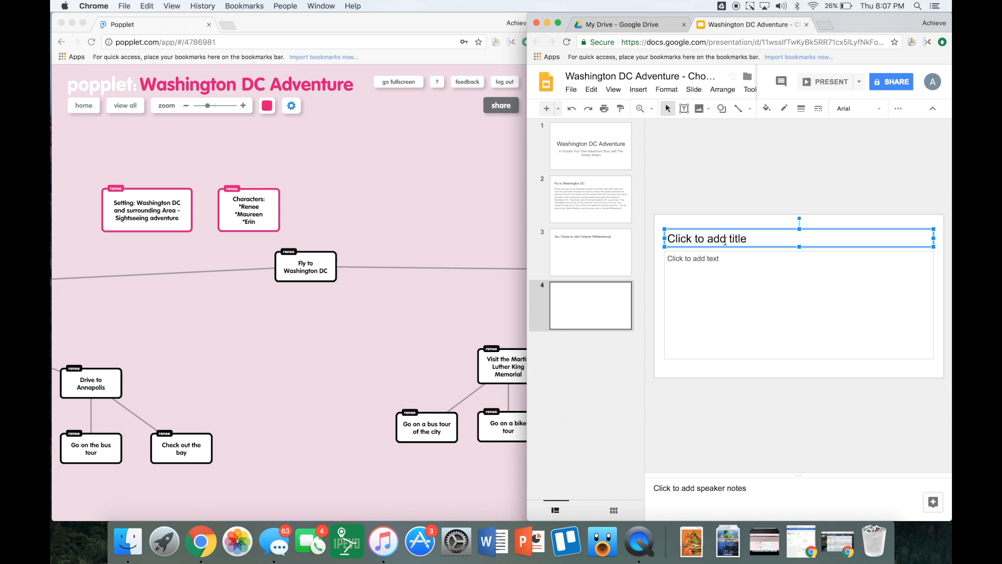
click(726, 241)
text(You cho)
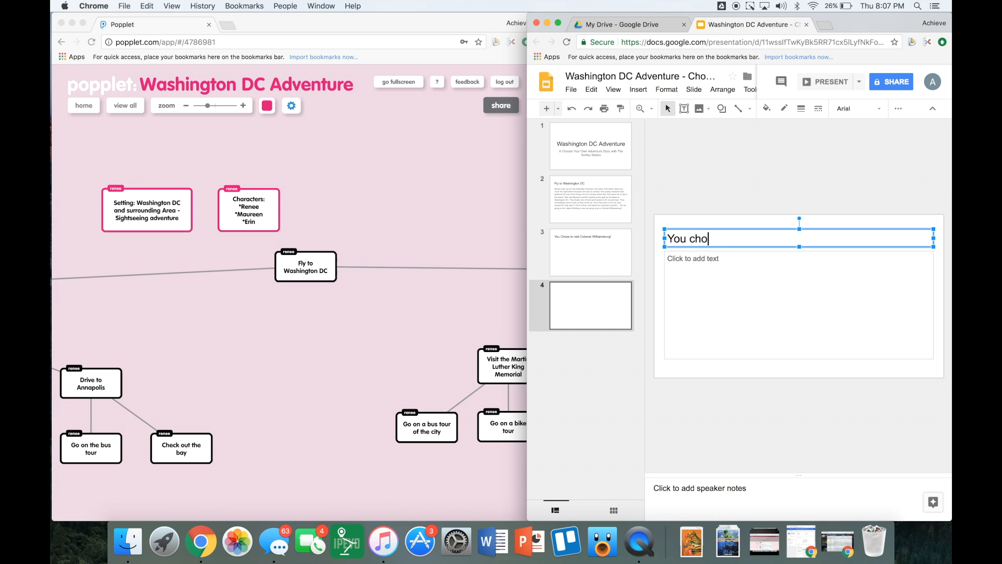
text(se to Vi)
key(BackSpace)
key(BackSpace)
key(BackSpace)
key(BackSpace)
text(to visit)
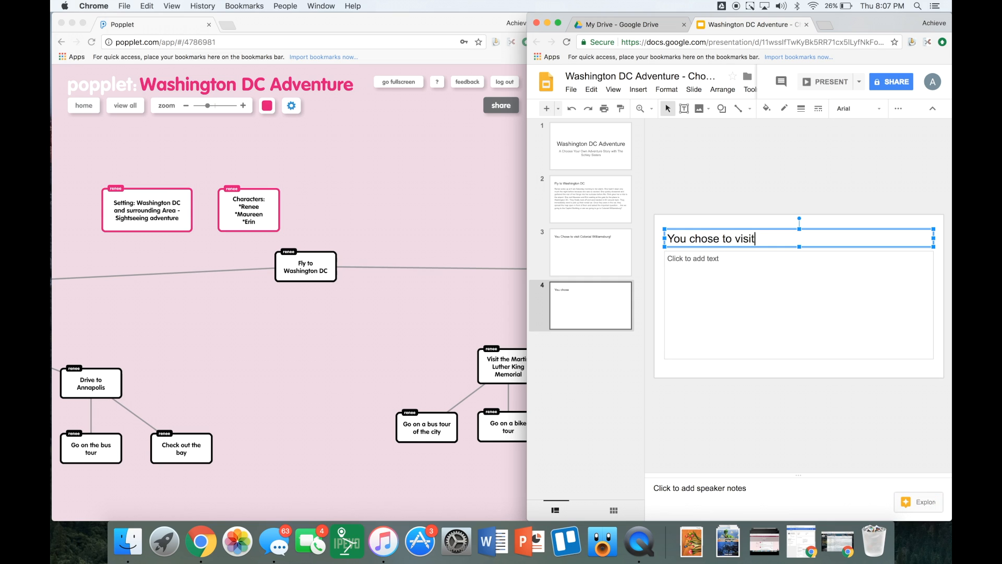
text( the Capitol Building)
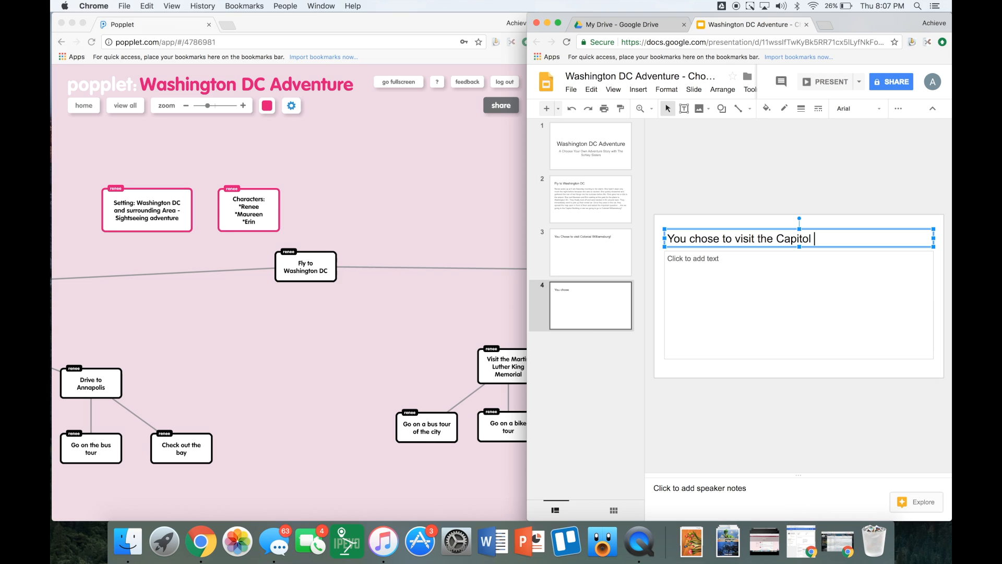